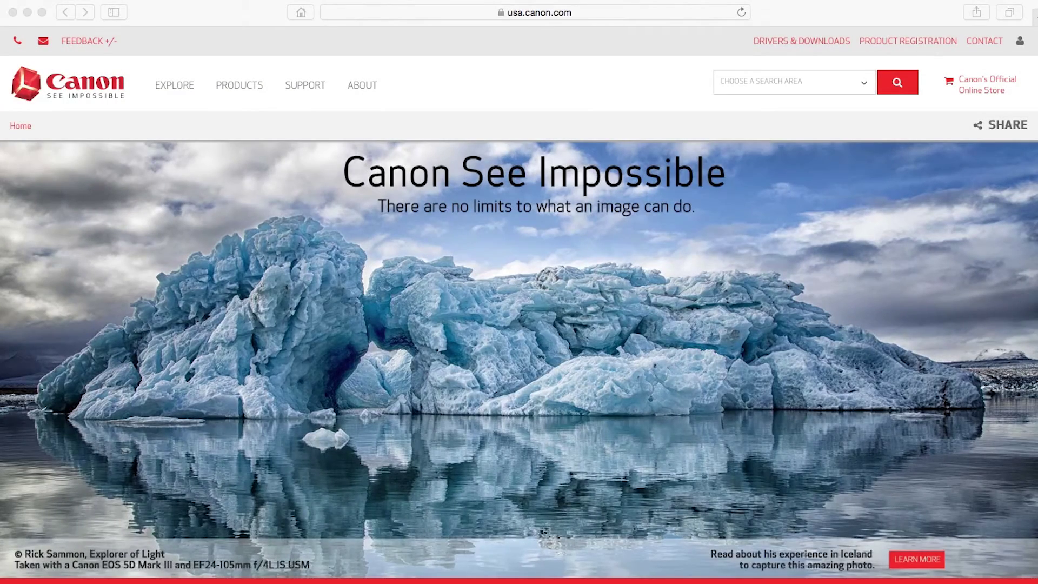
- Start entering the Canon IJ Setup address canon.com/ijsetup in Safari's address bar
{"action": "key", "text": "super+l"}
{"action": "type", "text": "canon.com/ijsetu"}
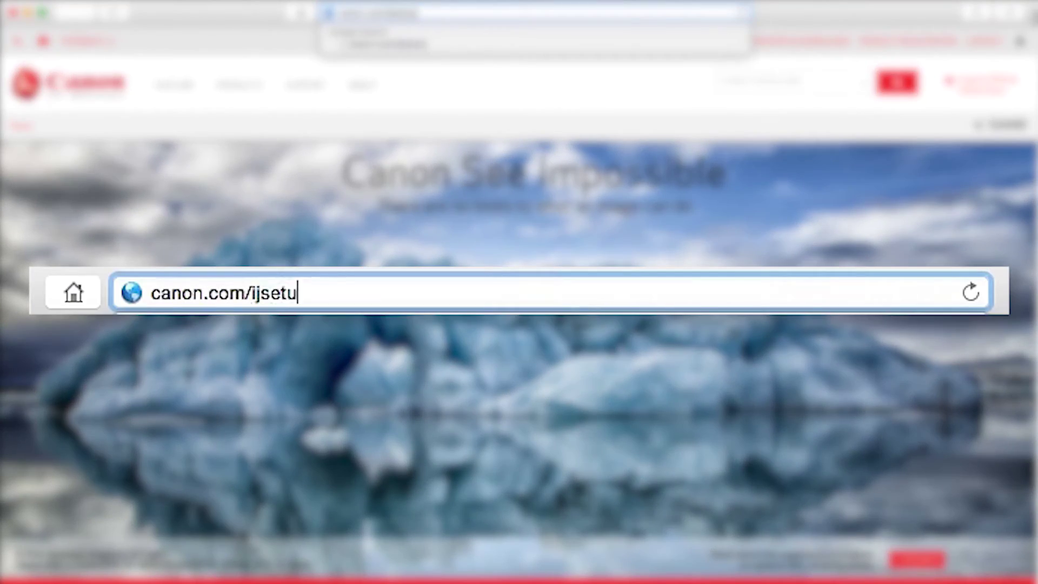
{"action": "type", "text": "p"}
- Load canon.com/ijsetup, choose U.S.A., MX532 and Mac OS, and download the setup software
{"action": "key", "text": "Return"}
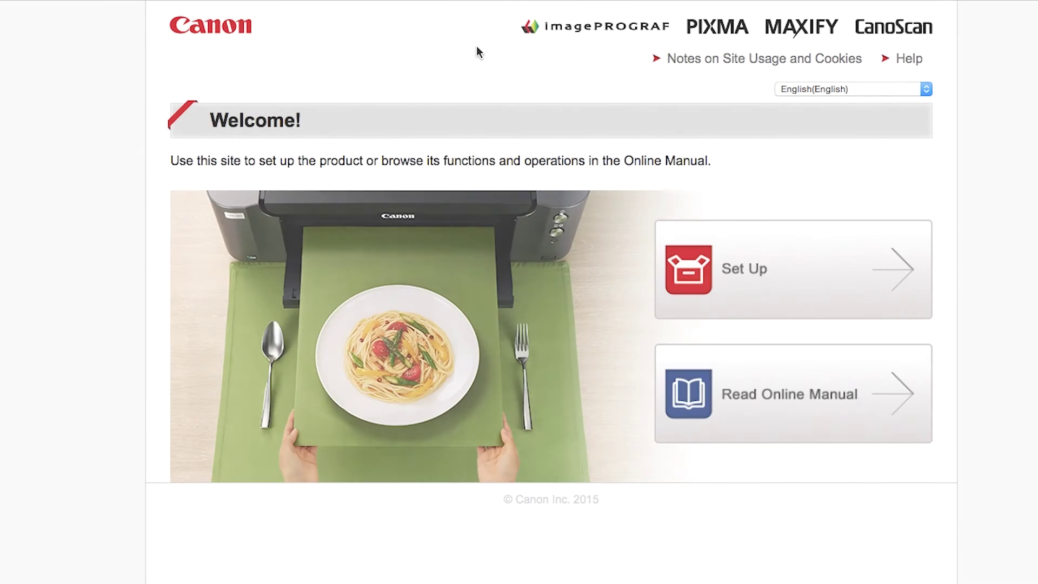
{"action": "left_click", "coordinate": [729, 263]}
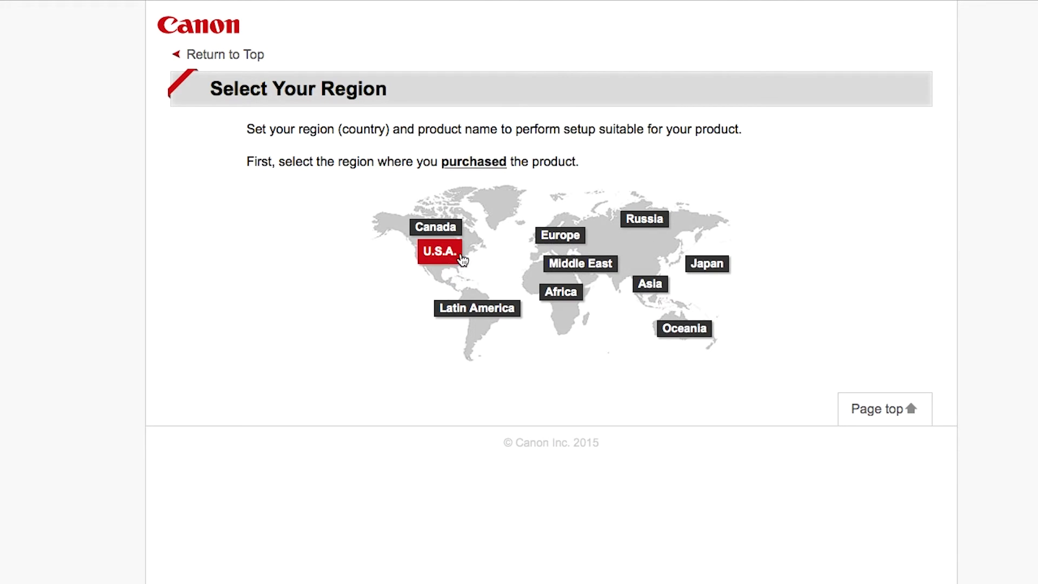
{"action": "left_click", "coordinate": [453, 260]}
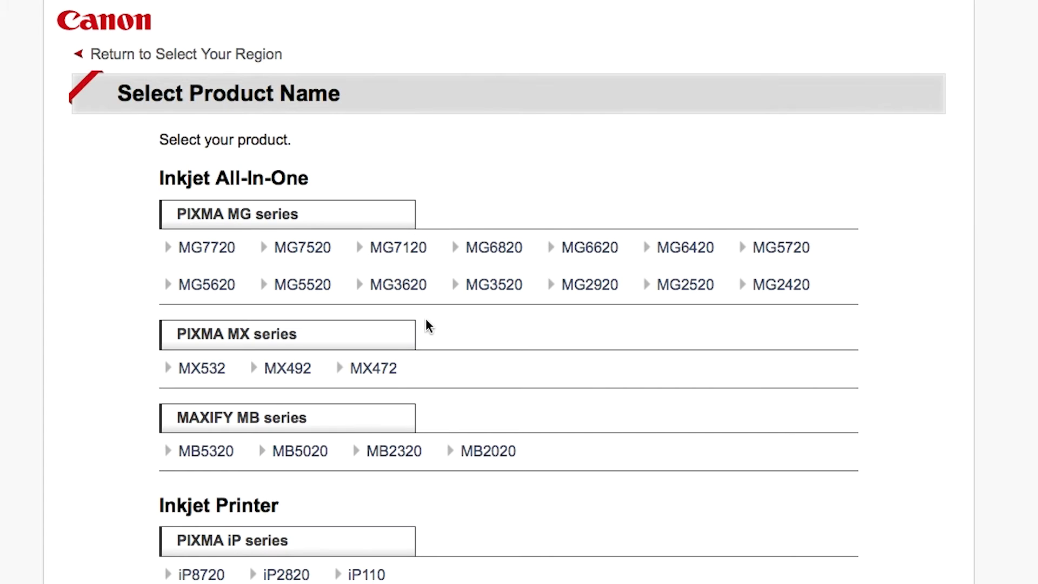
{"action": "left_click", "coordinate": [216, 370]}
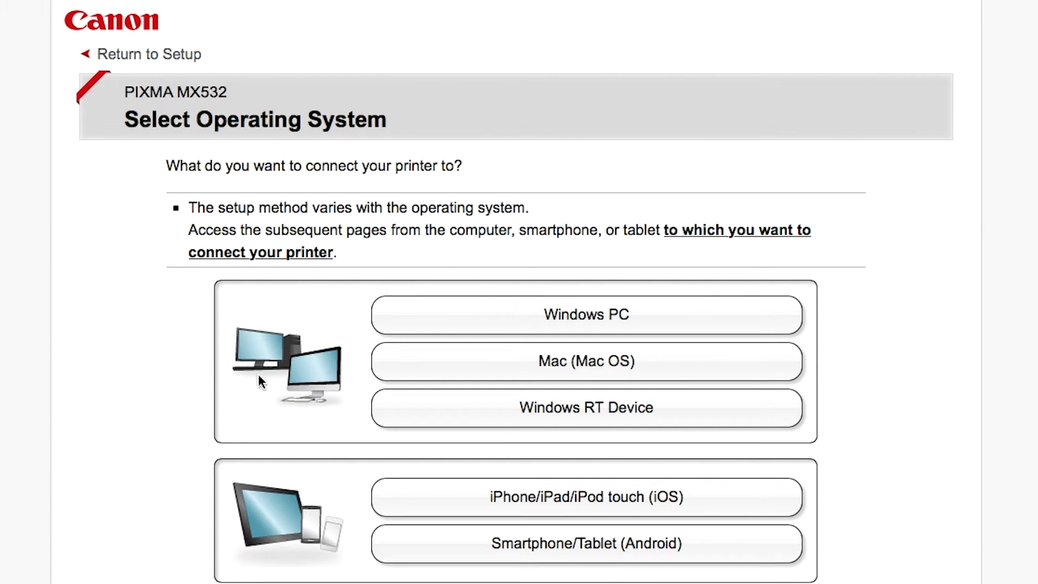
{"action": "left_click", "coordinate": [522, 367]}
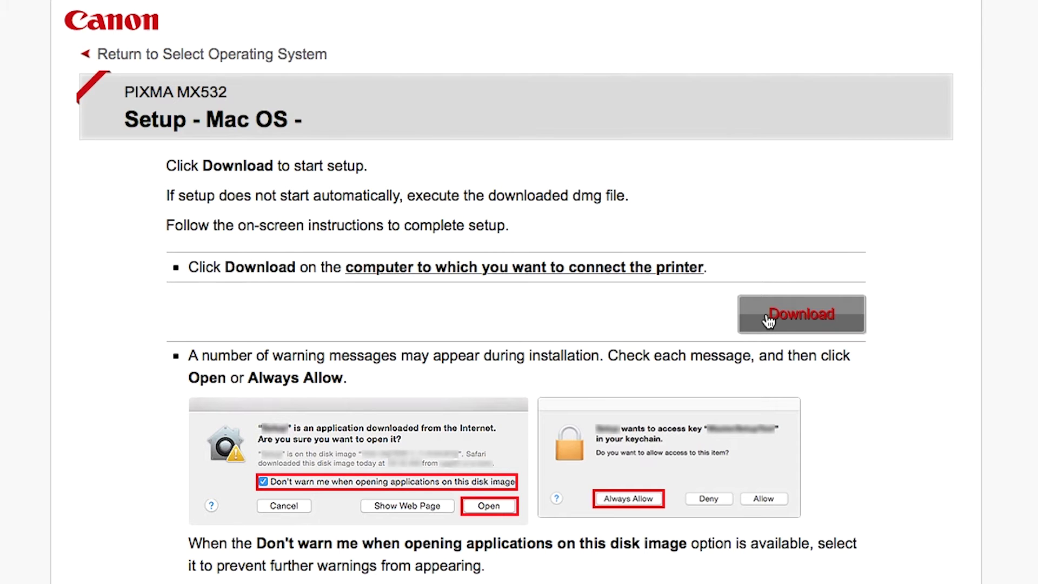
{"action": "left_click", "coordinate": [765, 314]}
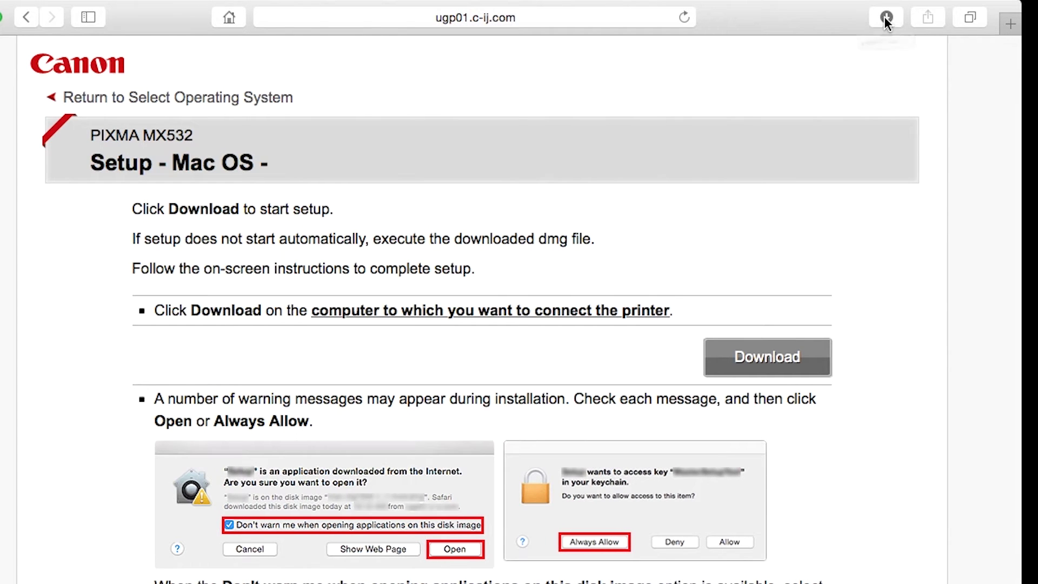
- Open the downloaded setup disk image from Safari's downloads and launch the Setup application
{"action": "left_click", "coordinate": [884, 17]}
{"action": "double_click", "coordinate": [876, 91]}
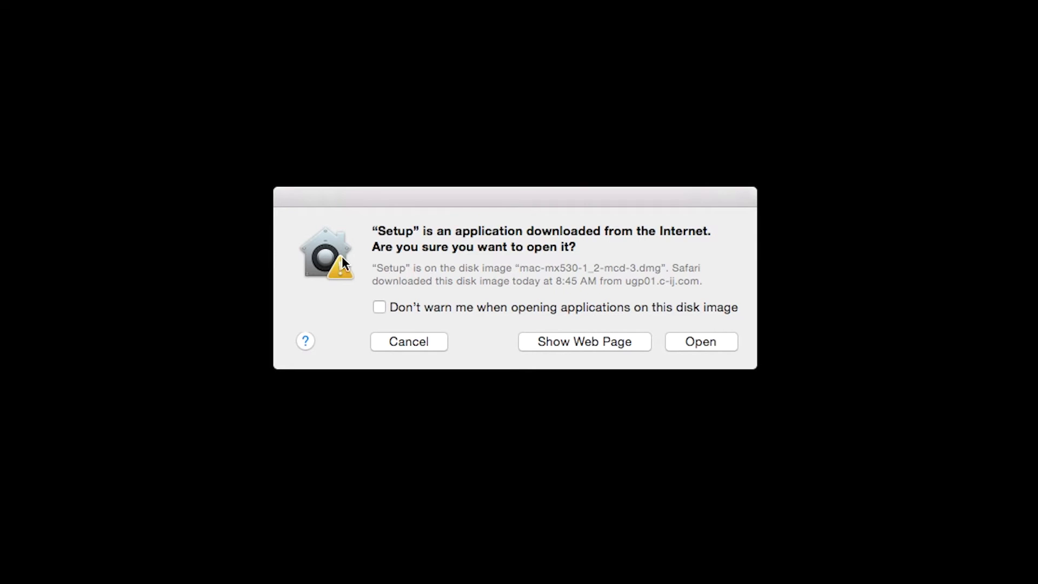
{"action": "left_click", "coordinate": [689, 343]}
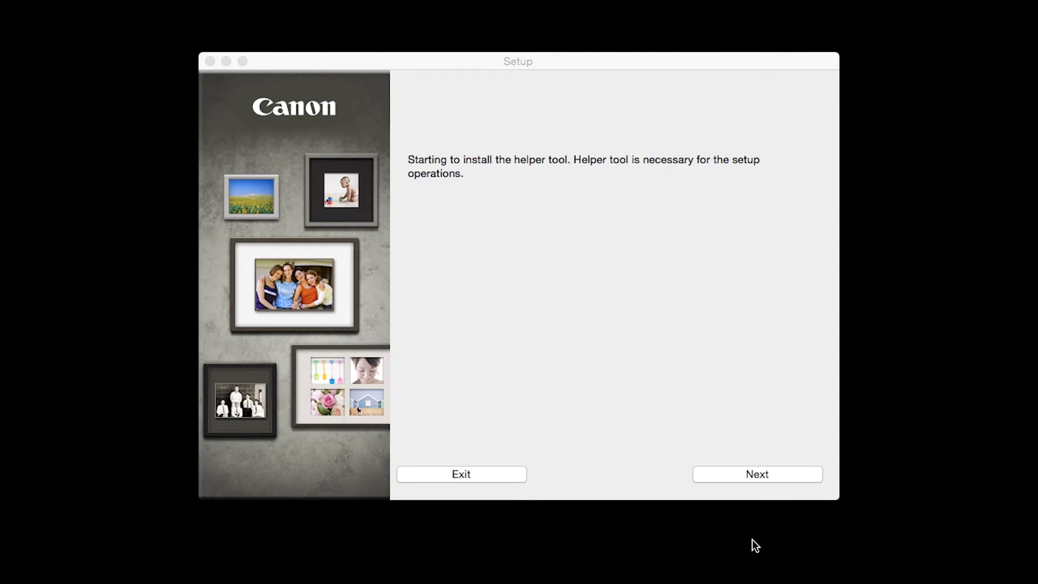
- Install the helper tool, authorizing it with the administrator password
{"action": "left_click", "coordinate": [766, 478]}
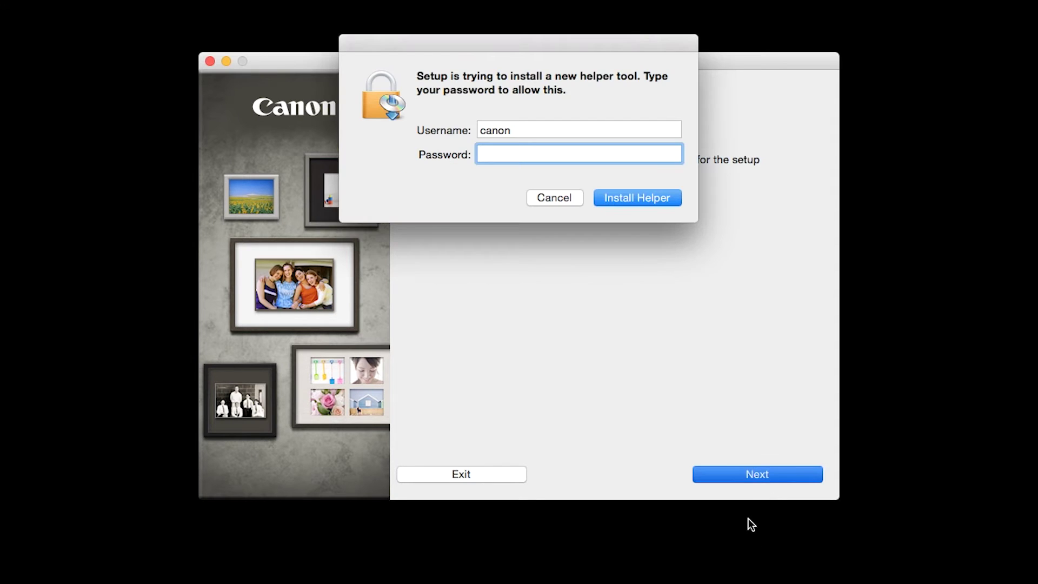
{"action": "left_click", "coordinate": [651, 197]}
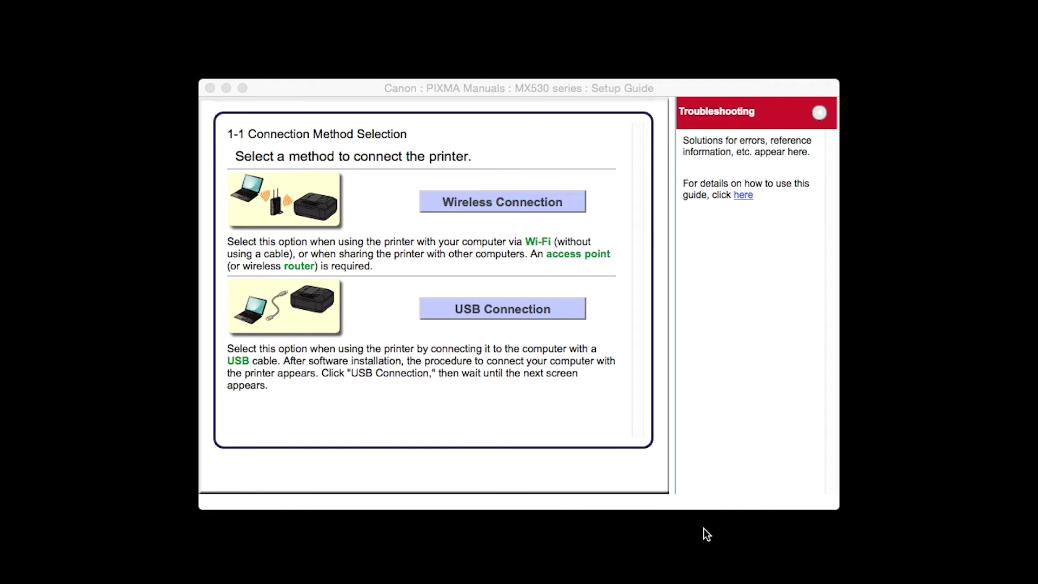
- Choose Wireless Connection, connect to the network, and go to Other Methods' other setup options
{"action": "left_click", "coordinate": [555, 206]}
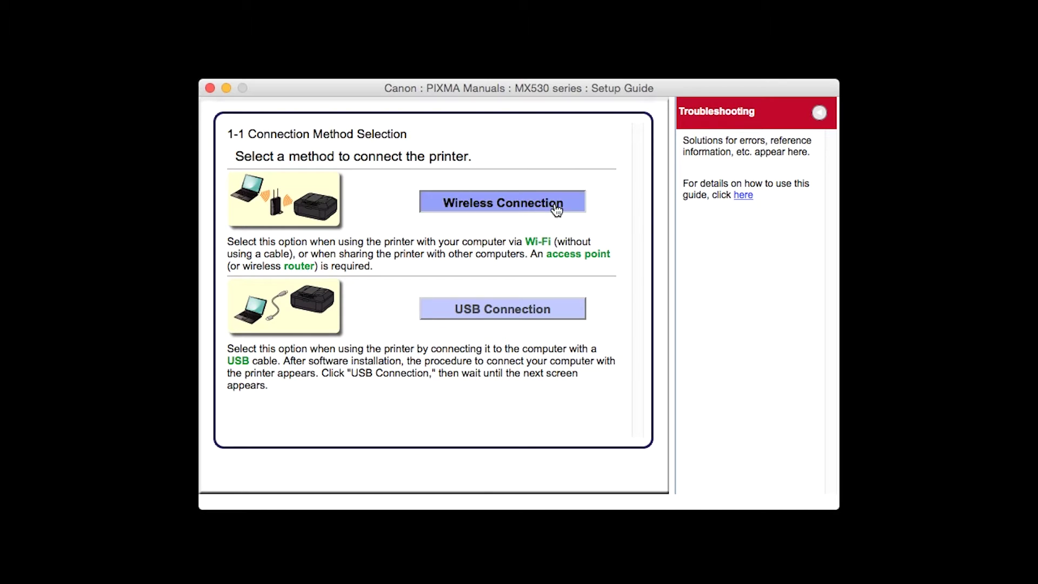
{"action": "left_click", "coordinate": [555, 205]}
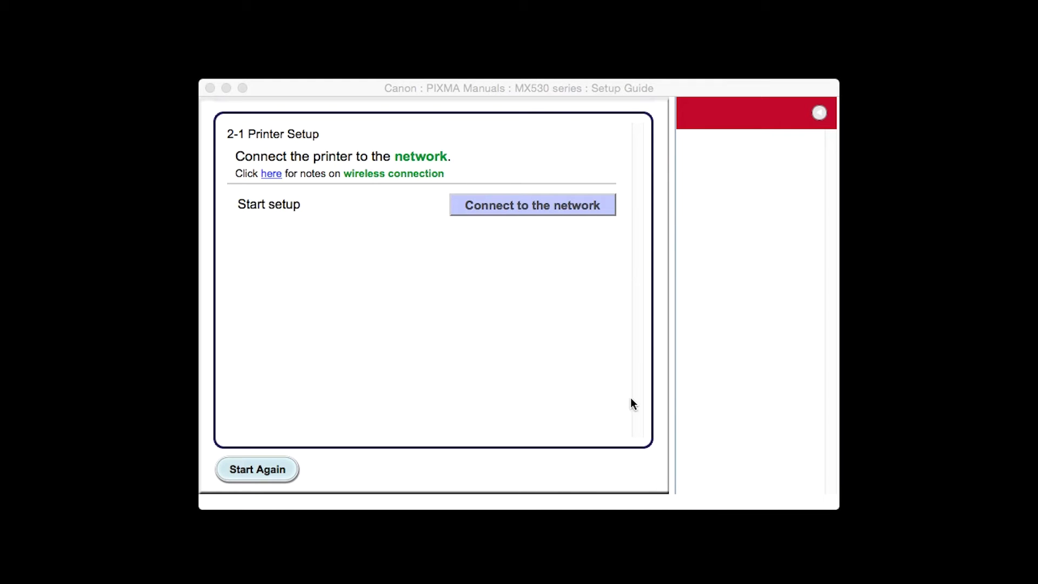
{"action": "left_click", "coordinate": [587, 205]}
{"action": "left_click", "coordinate": [586, 206]}
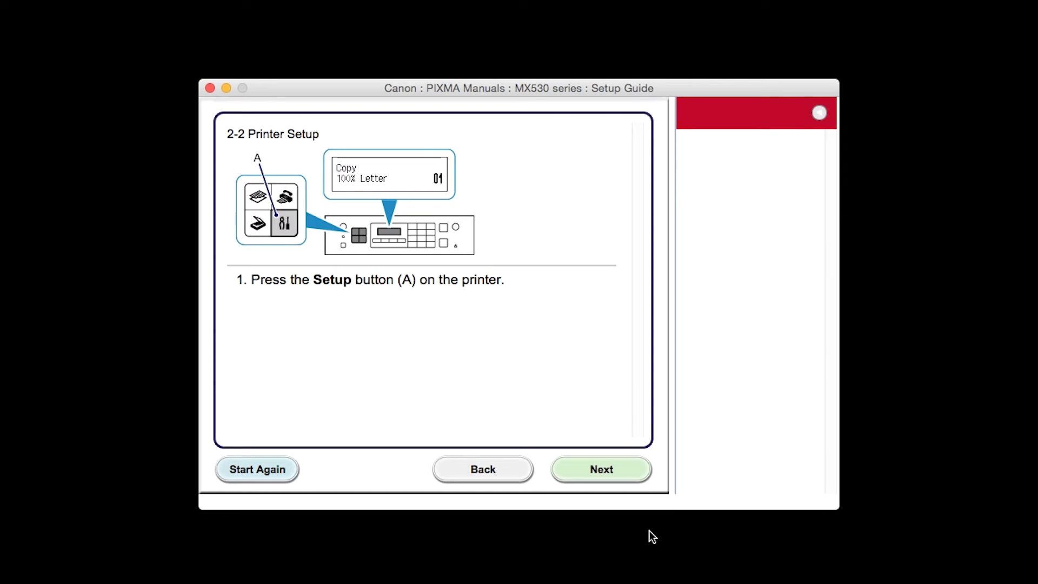
{"action": "left_click", "coordinate": [614, 477]}
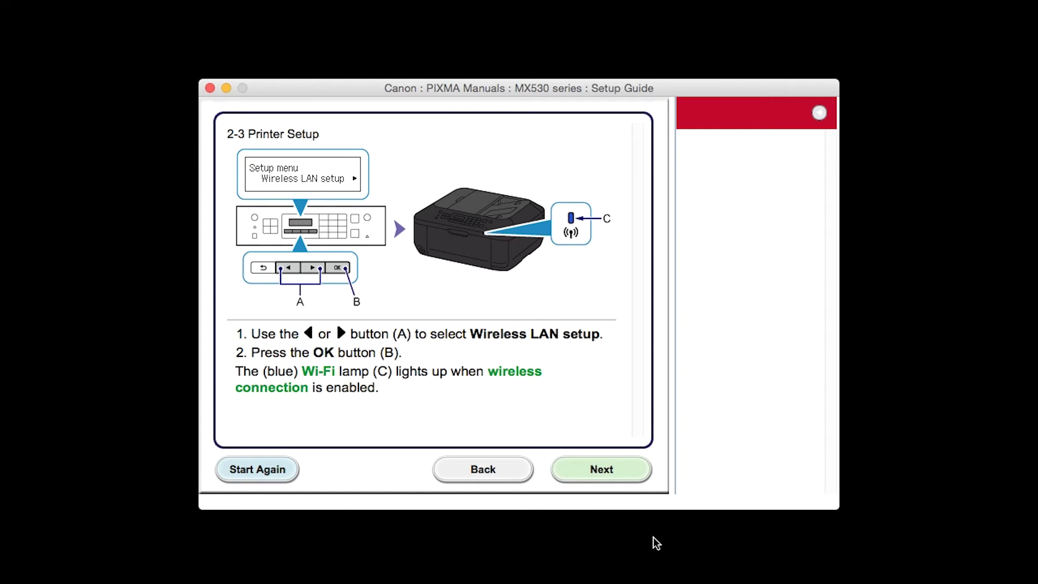
{"action": "left_click", "coordinate": [625, 482]}
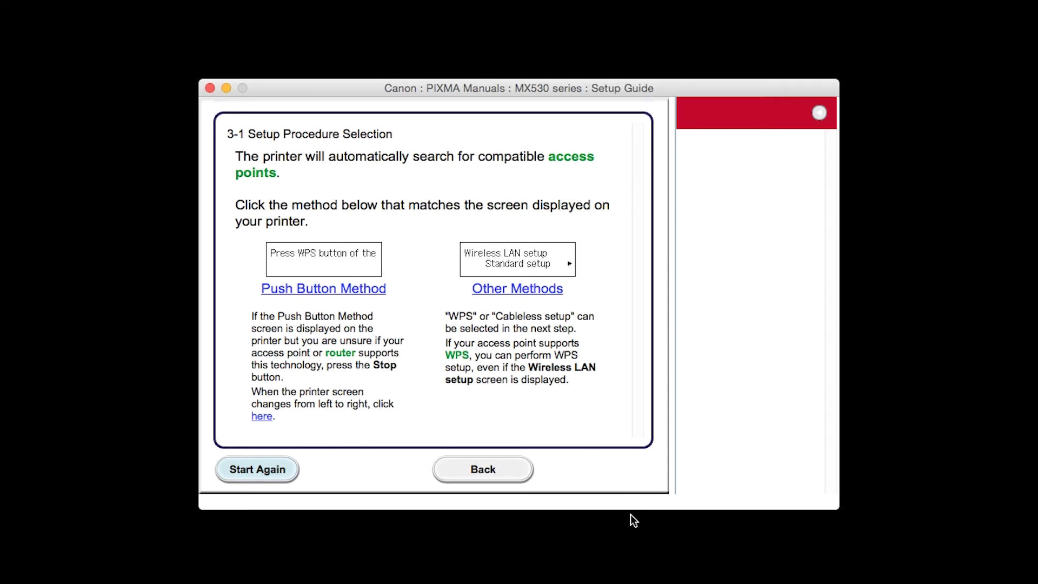
{"action": "left_click", "coordinate": [552, 295]}
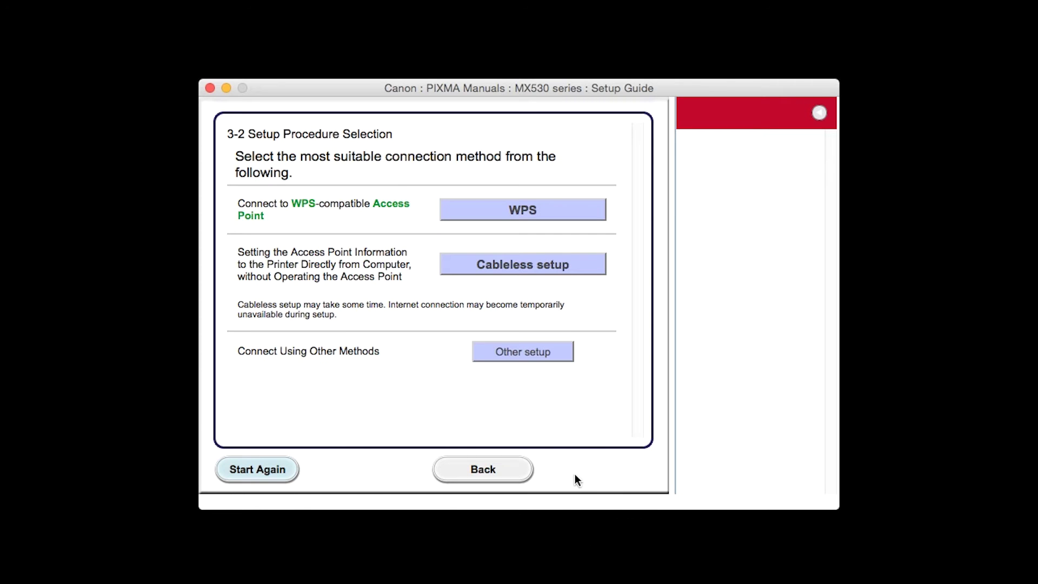
{"action": "left_click", "coordinate": [561, 357]}
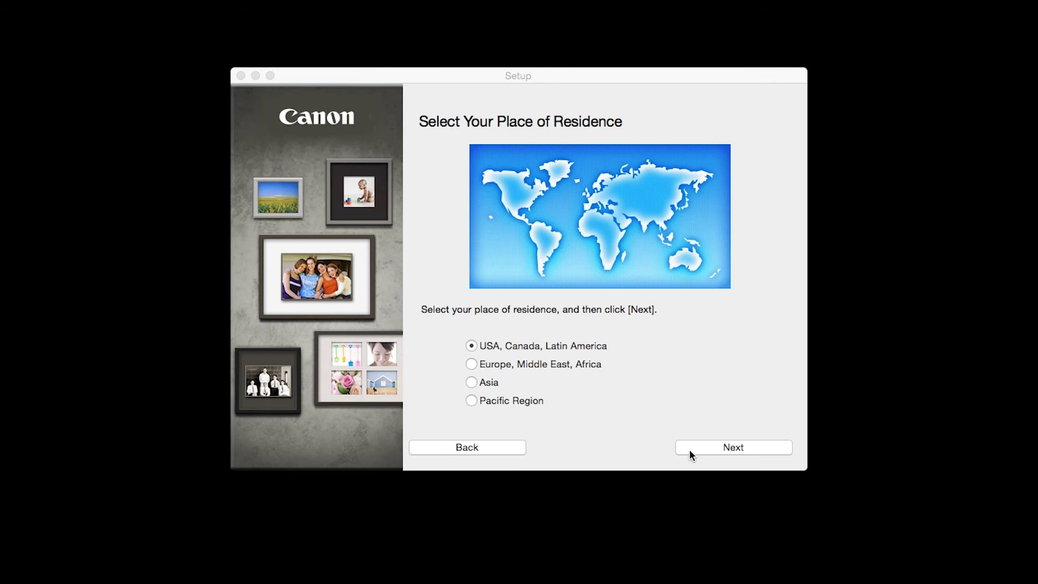
- Set the place of residence to USA, Canada, Latin America, then United States
{"action": "left_click", "coordinate": [693, 449]}
{"action": "left_click", "coordinate": [695, 448]}
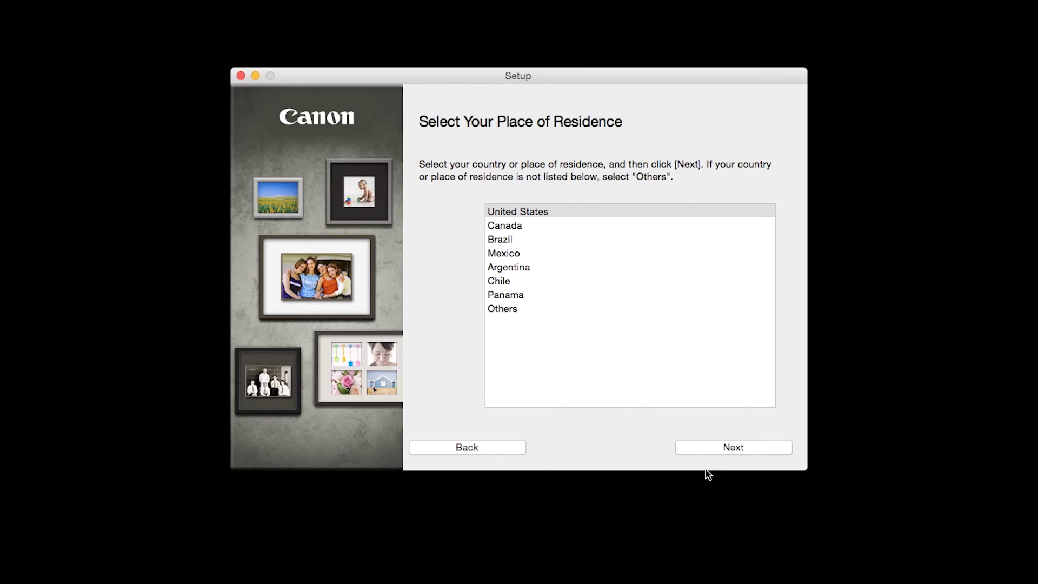
{"action": "left_click", "coordinate": [711, 450]}
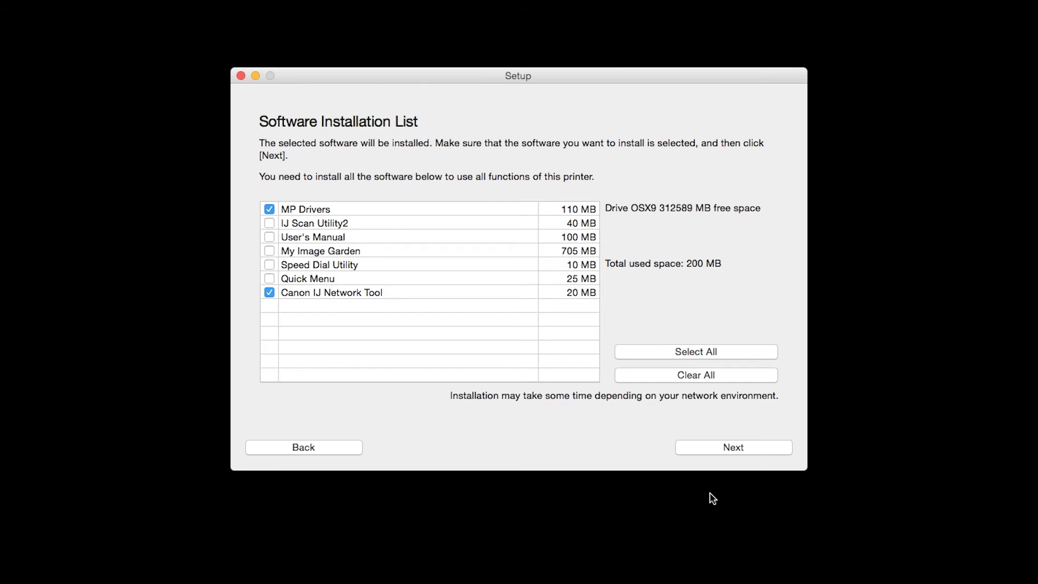
- Select all seven software packages, including IJ Scan Utility2, and continue to the license
{"action": "left_click", "coordinate": [269, 223]}
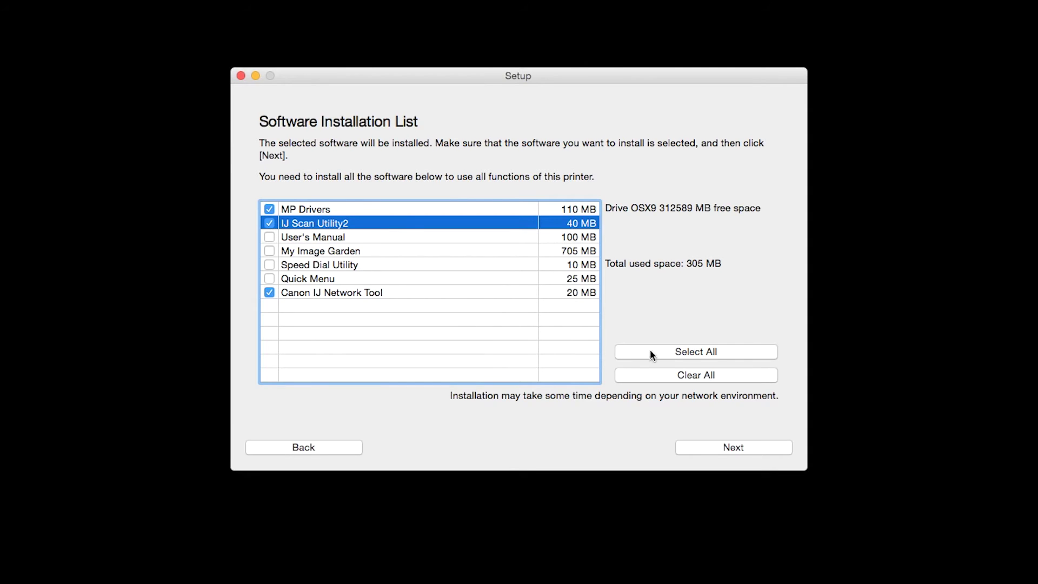
{"action": "left_click", "coordinate": [663, 353]}
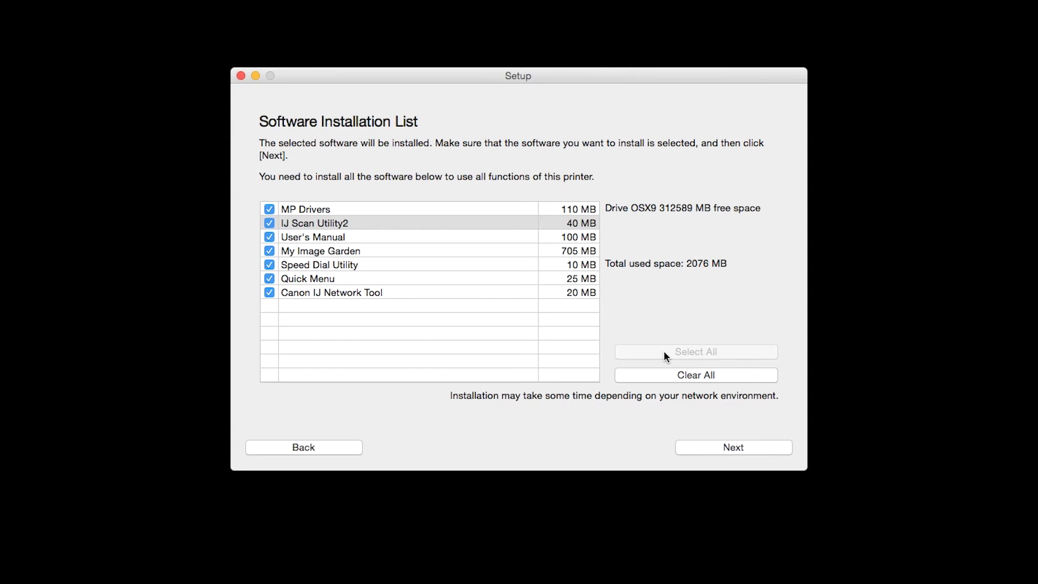
{"action": "left_click", "coordinate": [729, 442]}
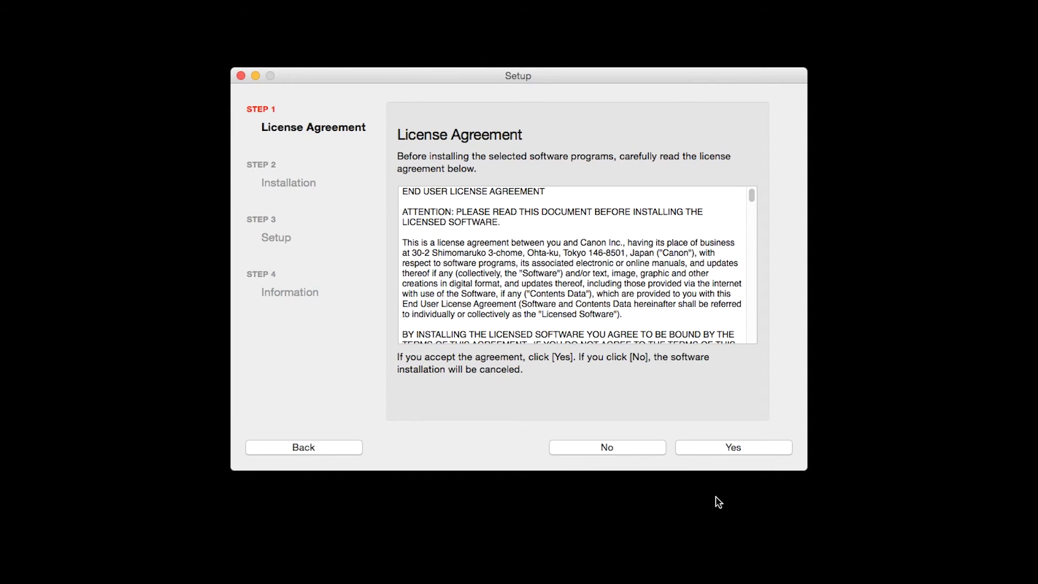
- Accept the license, agree to a desktop alias for the manual, and start installing the software
{"action": "left_click", "coordinate": [728, 449]}
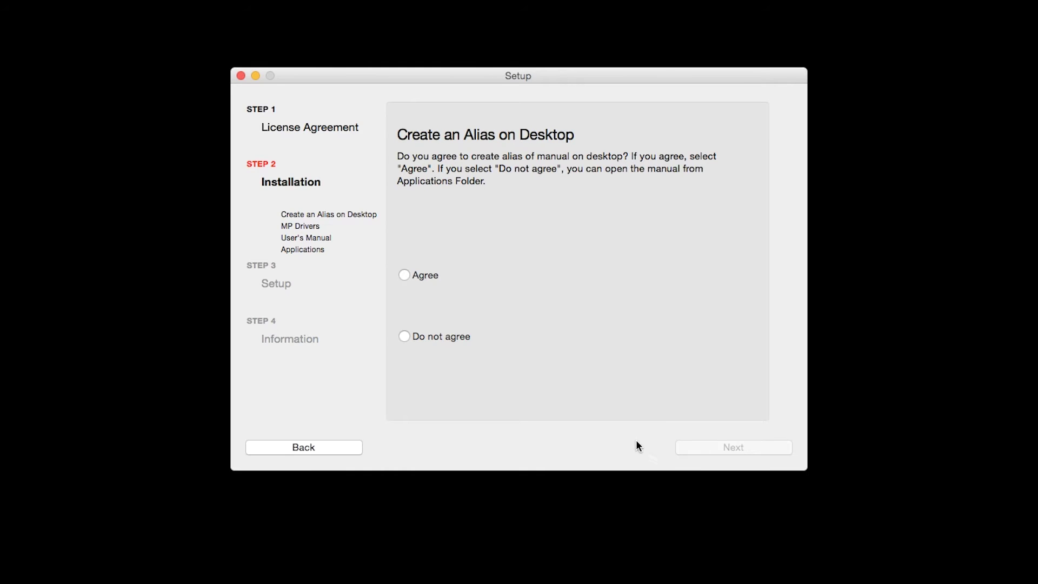
{"action": "left_click", "coordinate": [409, 281]}
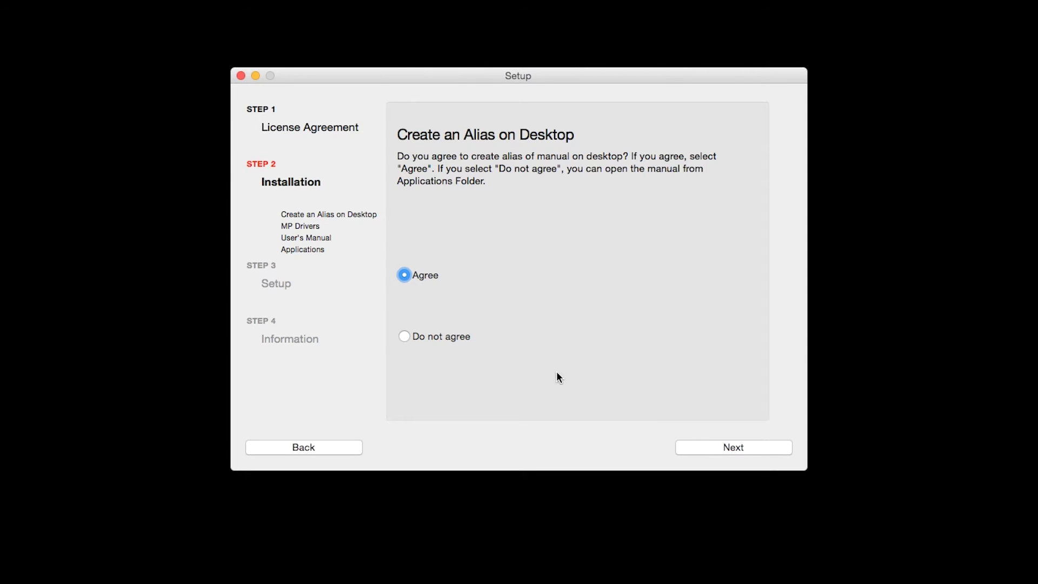
{"action": "left_click", "coordinate": [727, 447]}
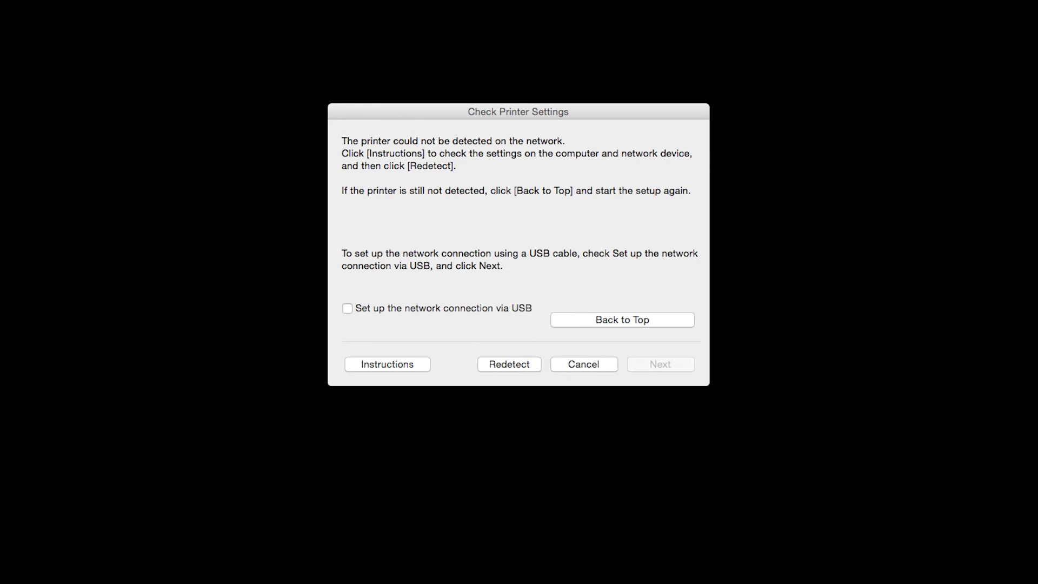
- Choose to set up the network connection via USB and continue to the cable instructions
{"action": "left_click", "coordinate": [349, 308]}
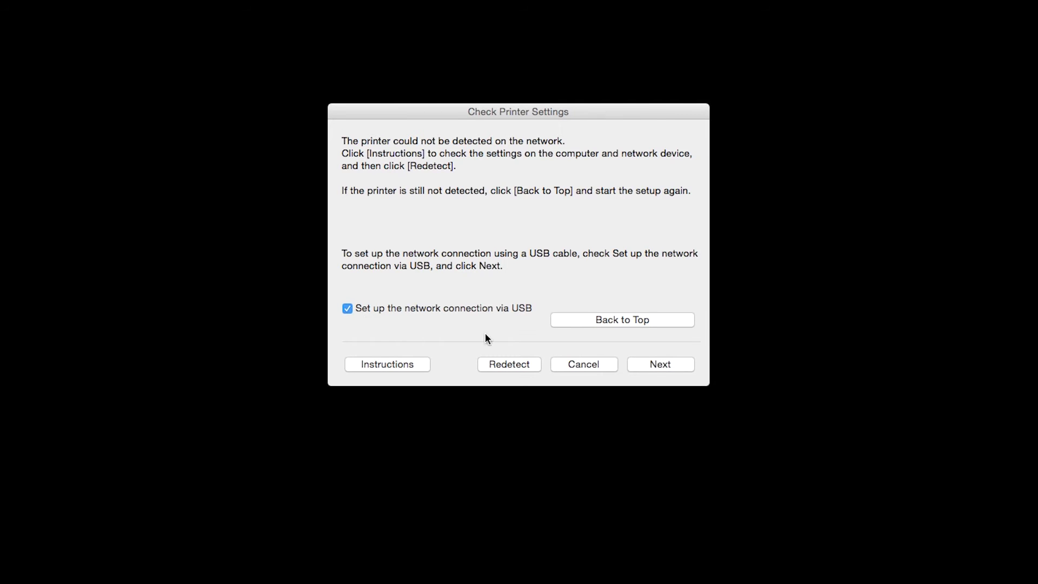
{"action": "left_click", "coordinate": [652, 365]}
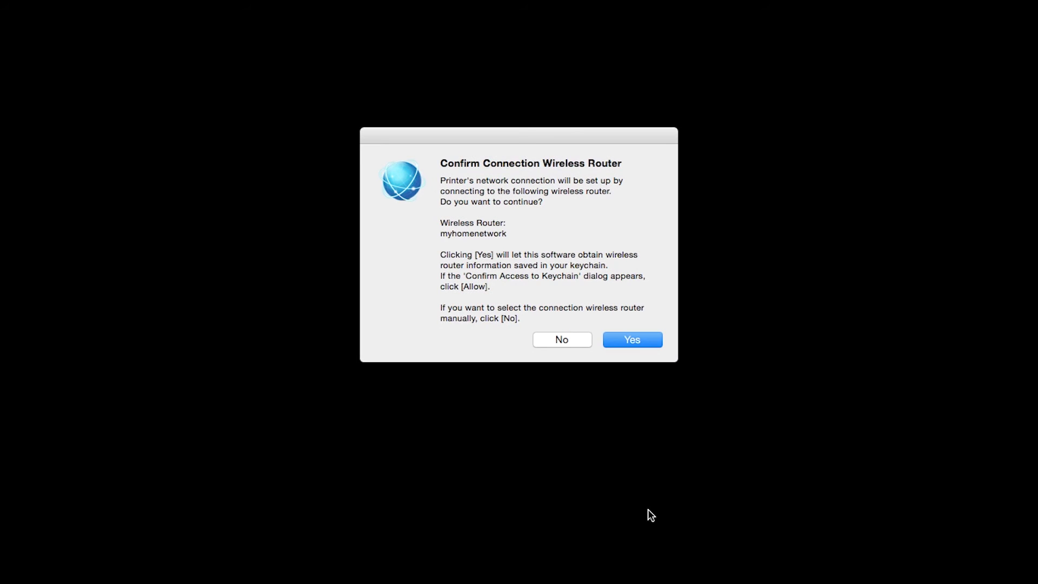
- Confirm the wireless router connection, select myhomenetwork, and enter its network password
{"action": "left_click", "coordinate": [645, 340]}
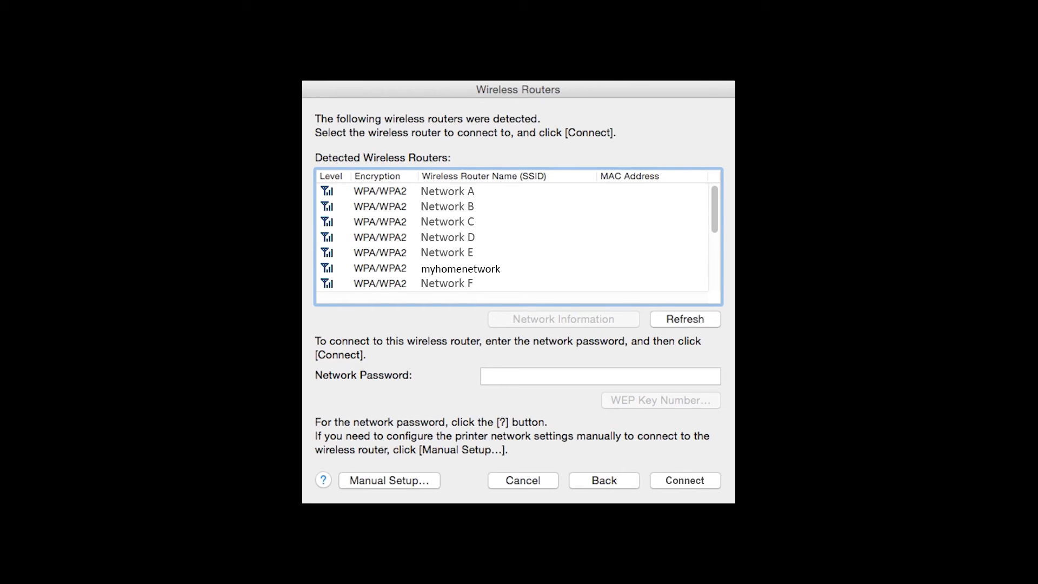
{"action": "left_click", "coordinate": [460, 268]}
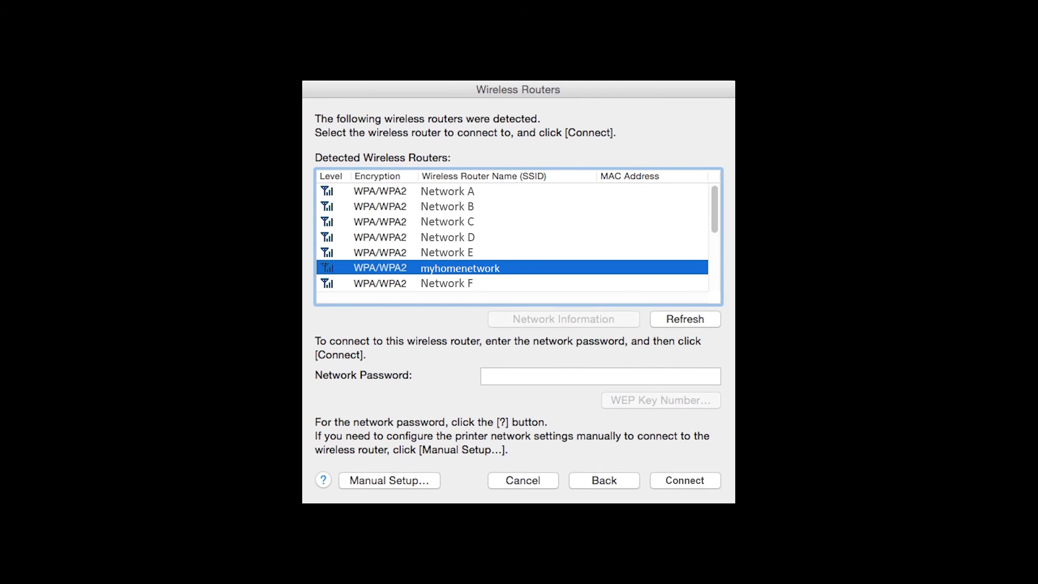
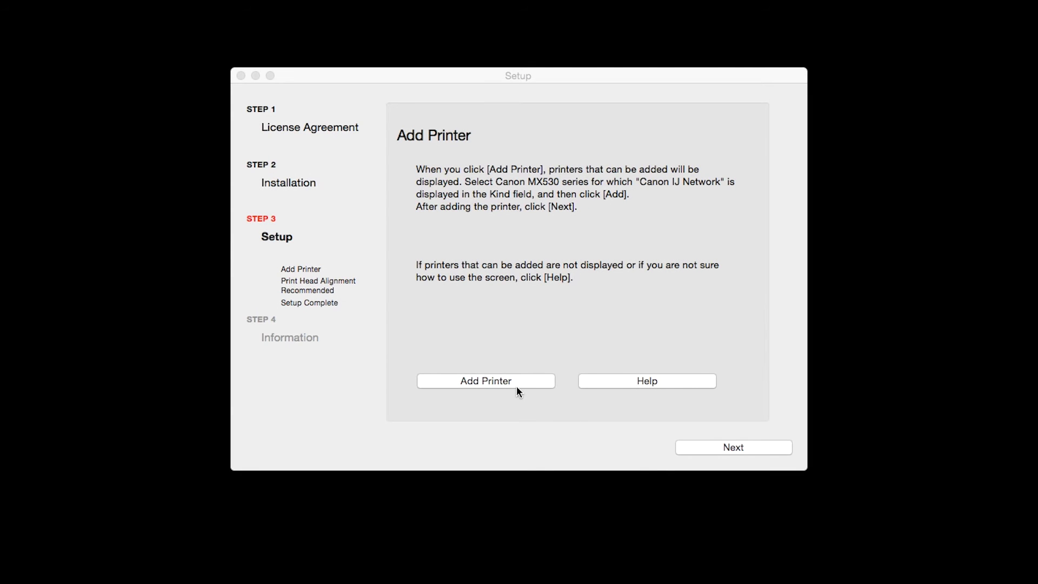
- From the Add Printer list, select Canon MX530 series with Kind Canon IJ Network and add it
{"action": "left_click", "coordinate": [513, 382]}
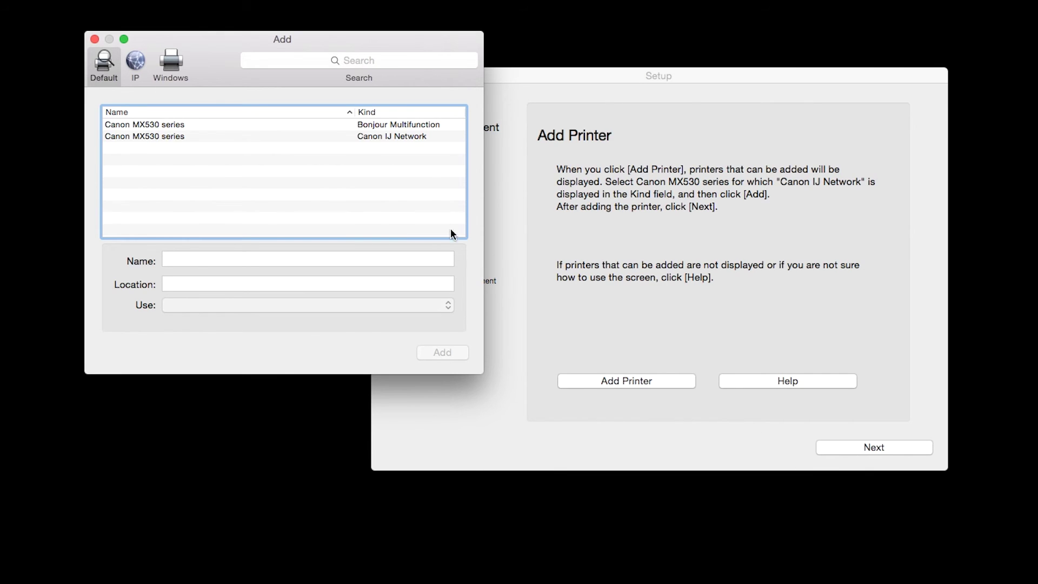
{"action": "left_click", "coordinate": [403, 137]}
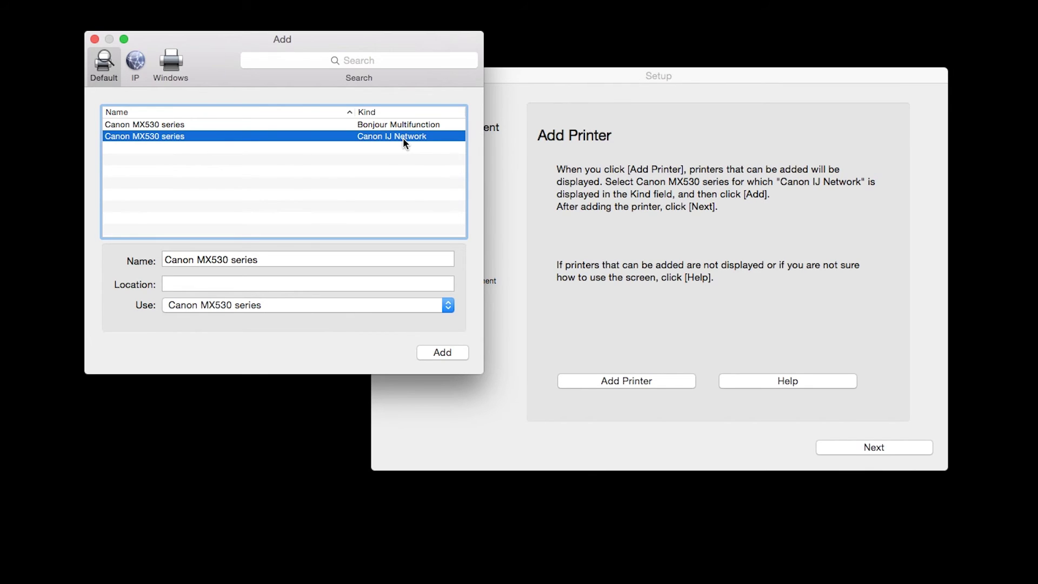
{"action": "left_click", "coordinate": [441, 352]}
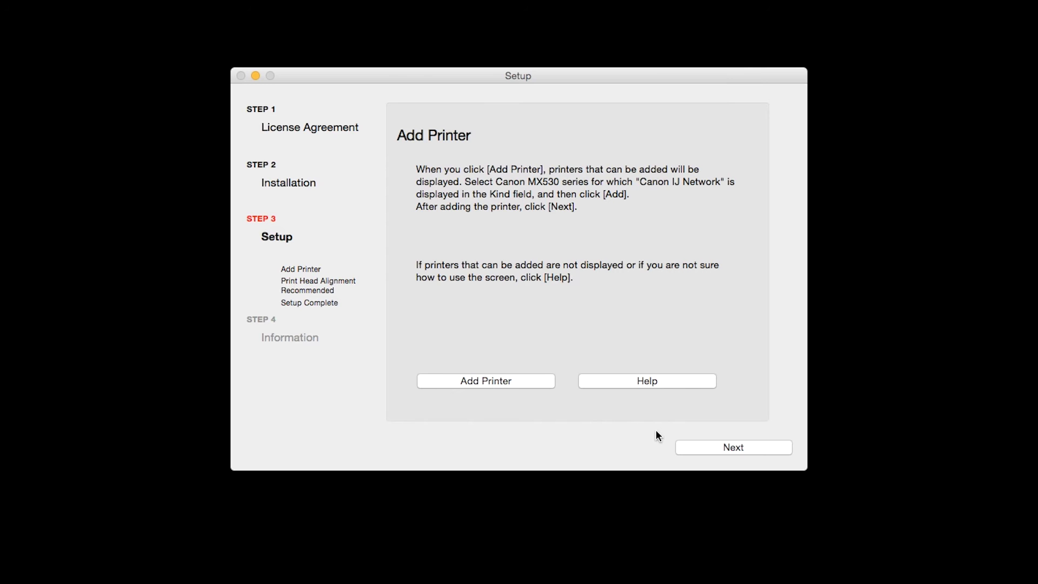
- Continue past Add Printer, the print head alignment advice and Setup Complete to User Registration
{"action": "left_click", "coordinate": [723, 448]}
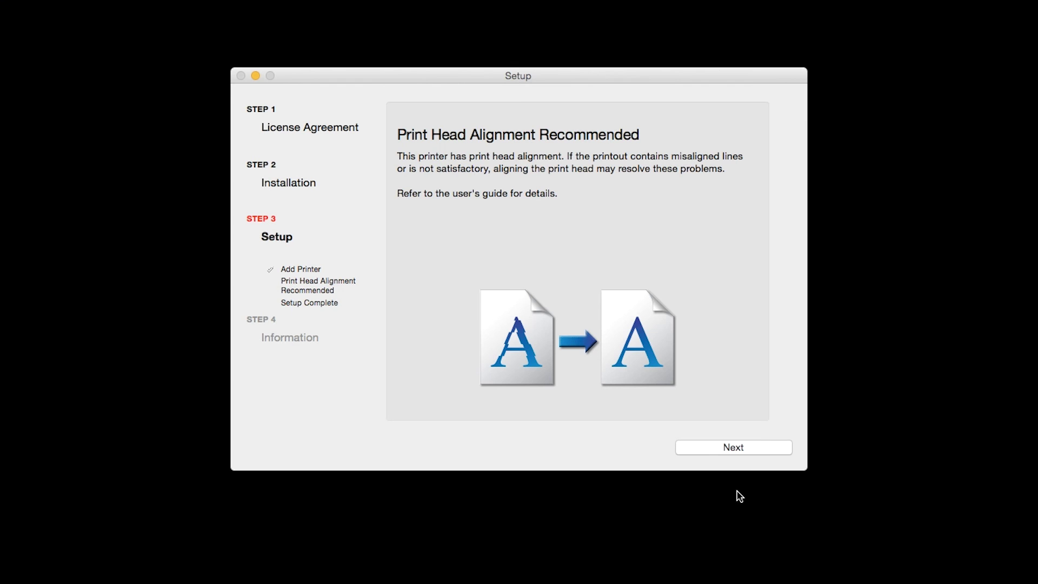
{"action": "left_click", "coordinate": [738, 450]}
{"action": "left_click", "coordinate": [739, 449]}
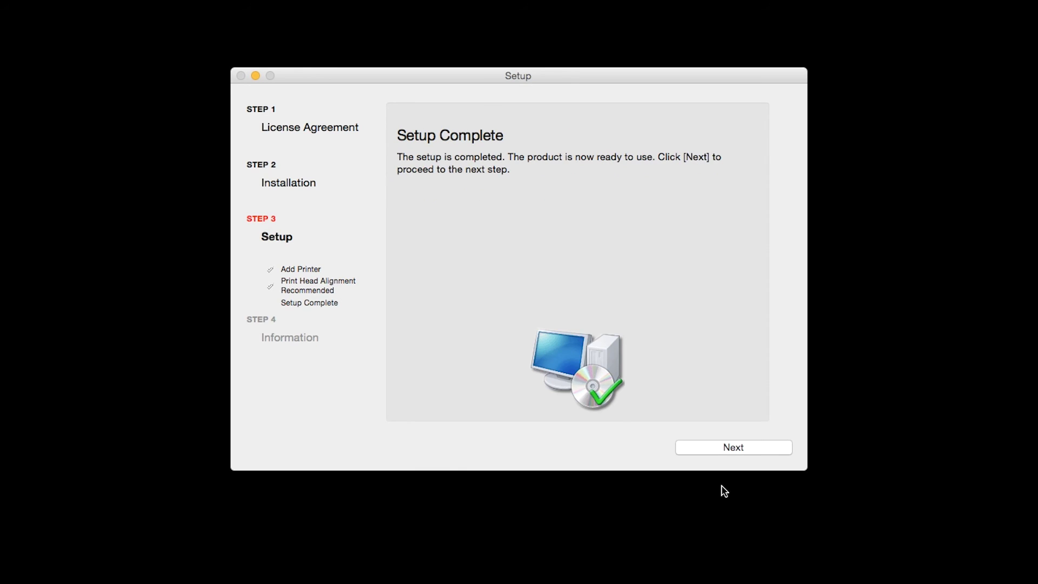
{"action": "left_click", "coordinate": [725, 450]}
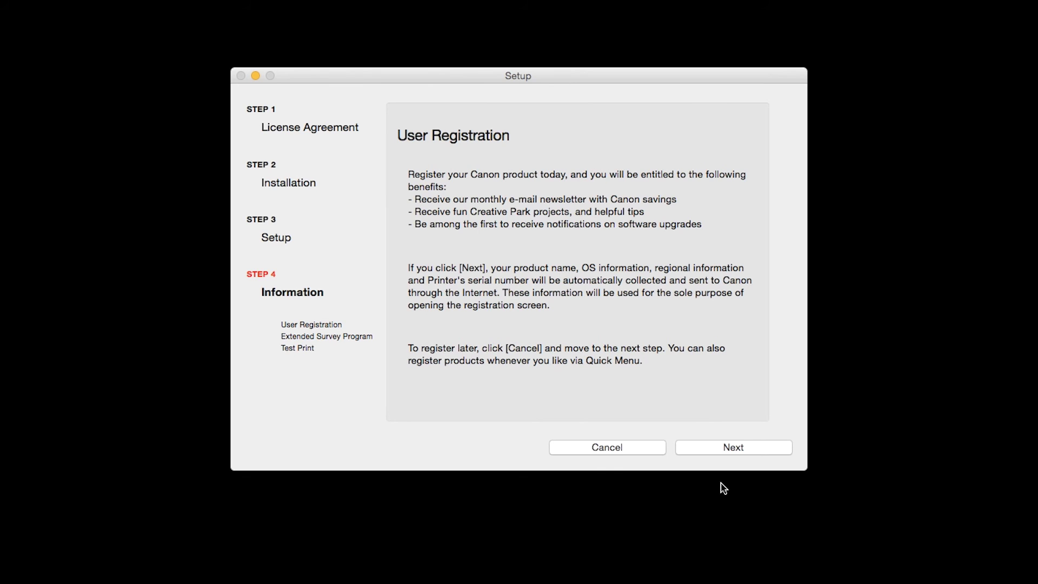
- Pass User Registration and the survey, then skip the test print to finish installation
{"action": "left_click", "coordinate": [725, 449]}
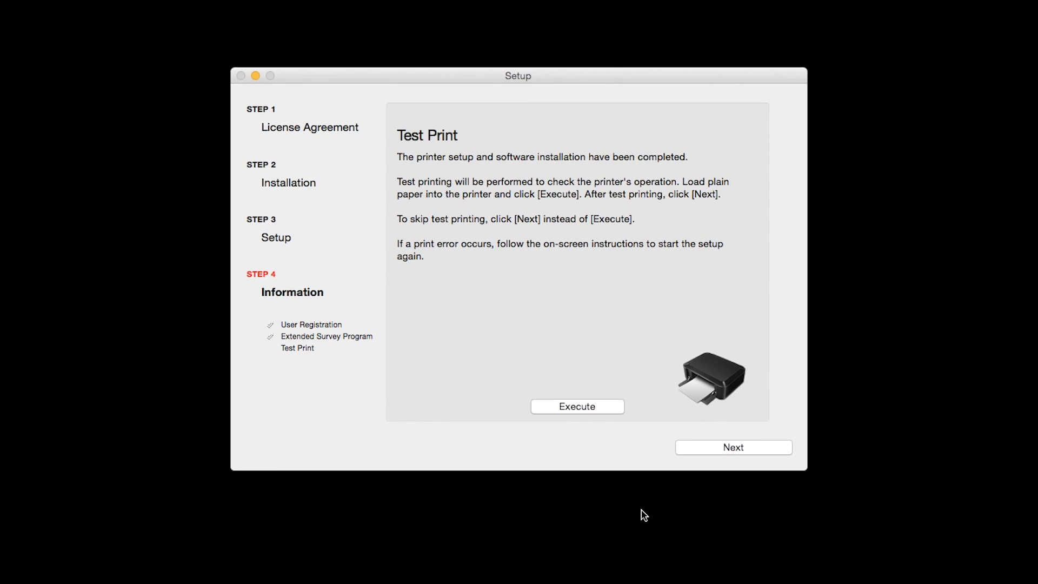
{"action": "left_click", "coordinate": [698, 448]}
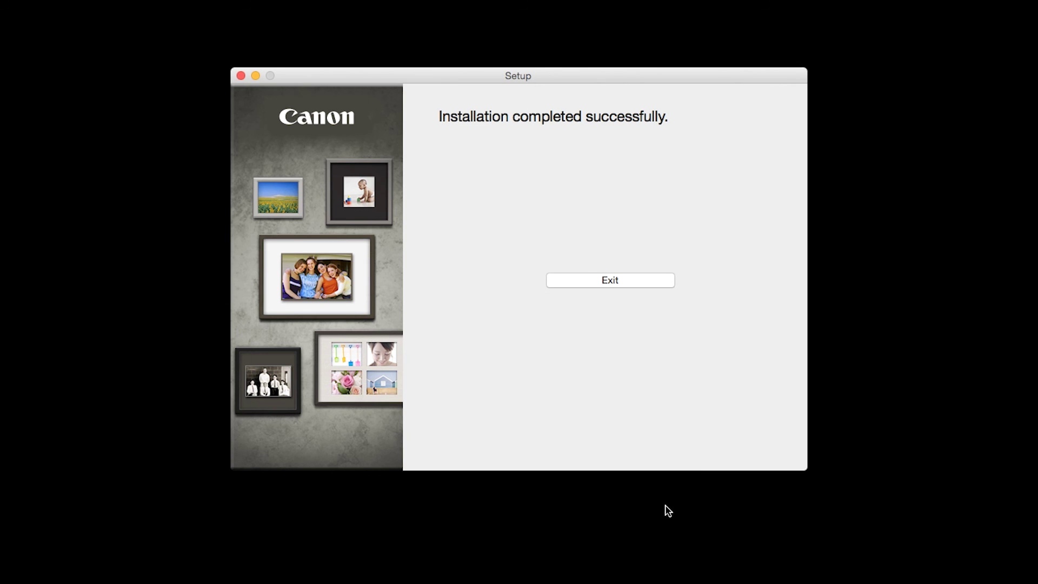